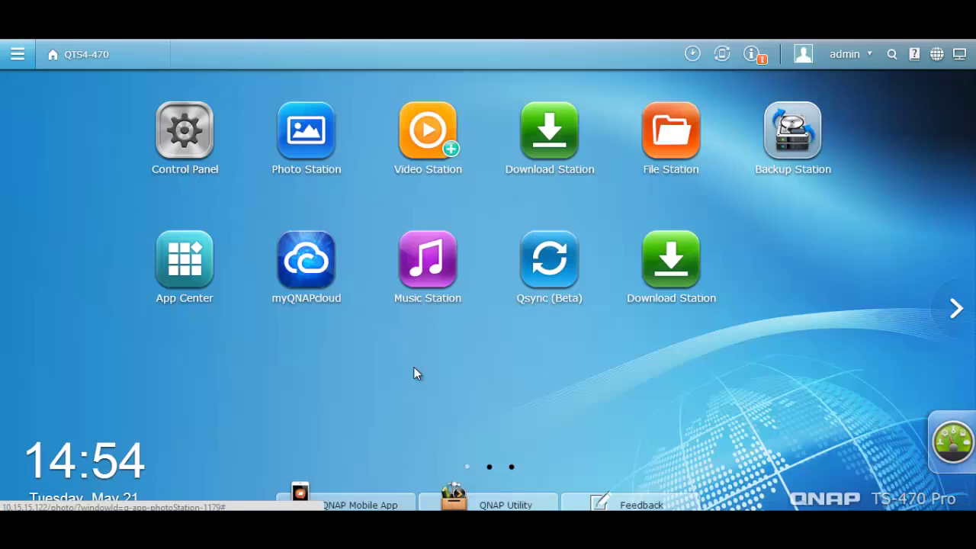
Step: Open Photo Station and filter the photo timeline to November 2012
left_click(302, 152)
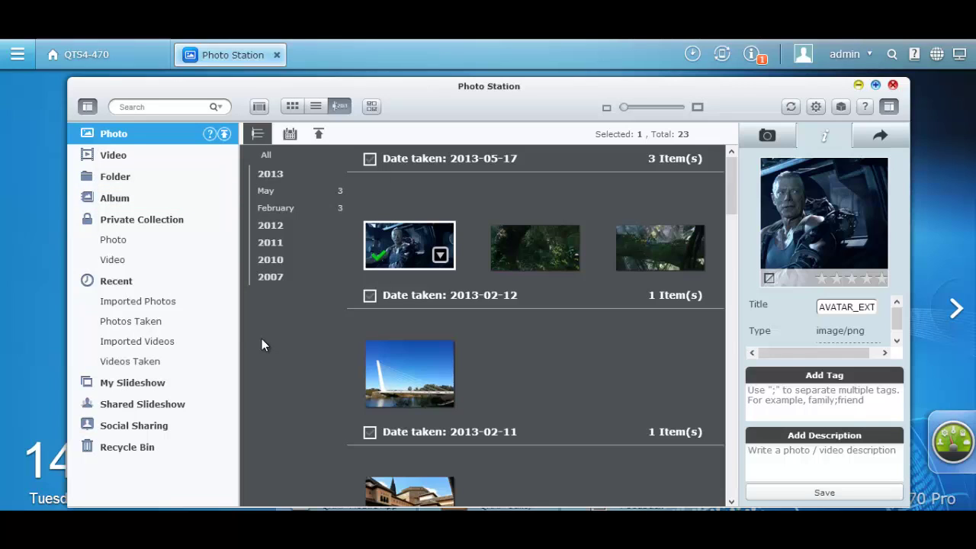
left_click(276, 225)
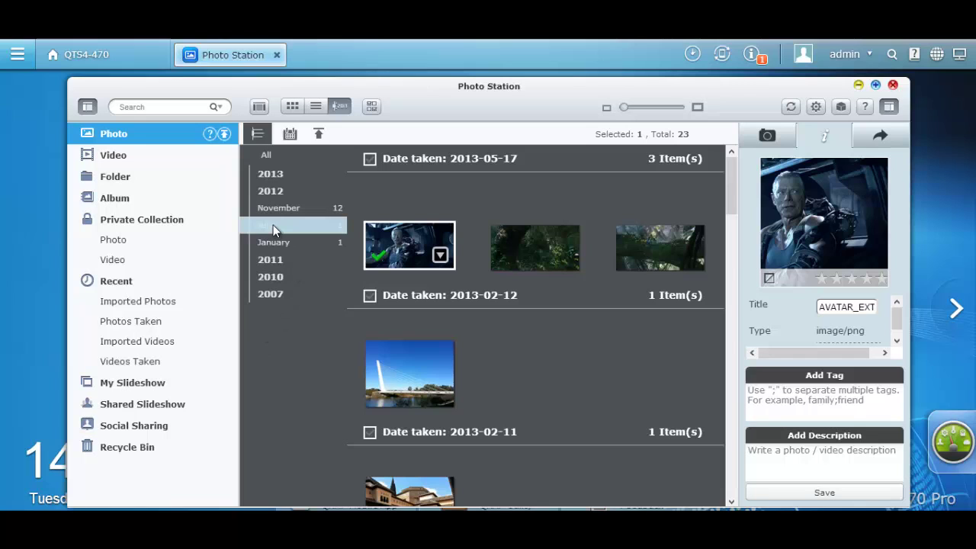
left_click(287, 210)
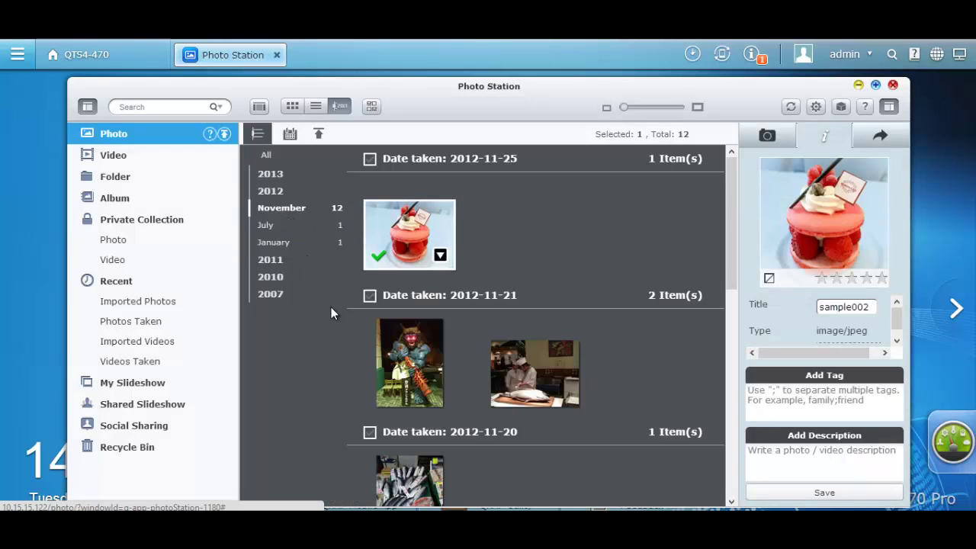
Step: Review the cake photo's available actions and its geotagging map, closing the map without setting a location
right_click(400, 259)
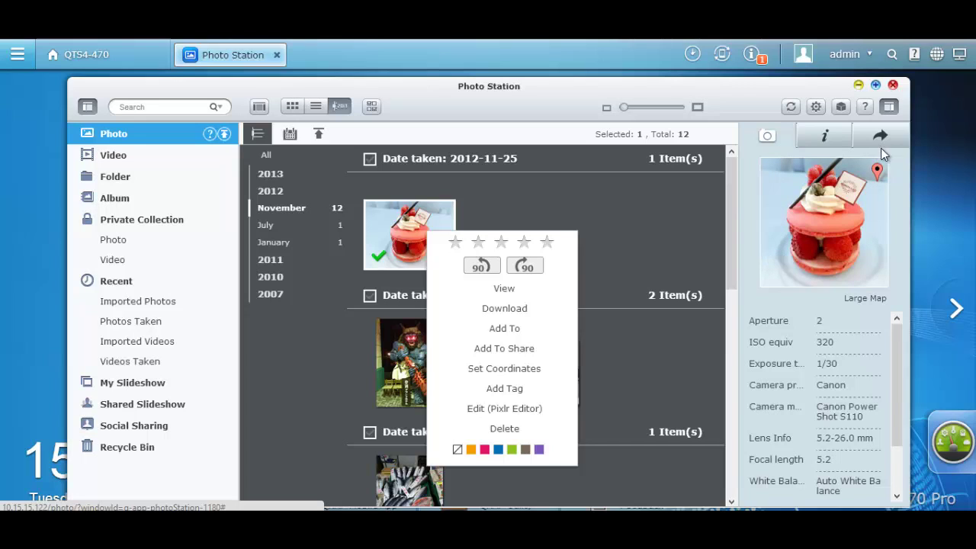
left_click(876, 177)
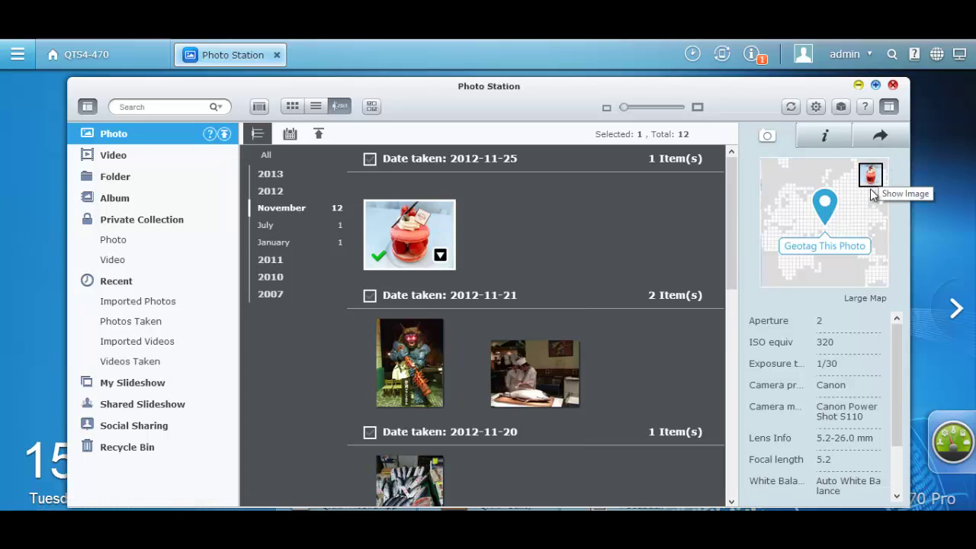
left_click(827, 206)
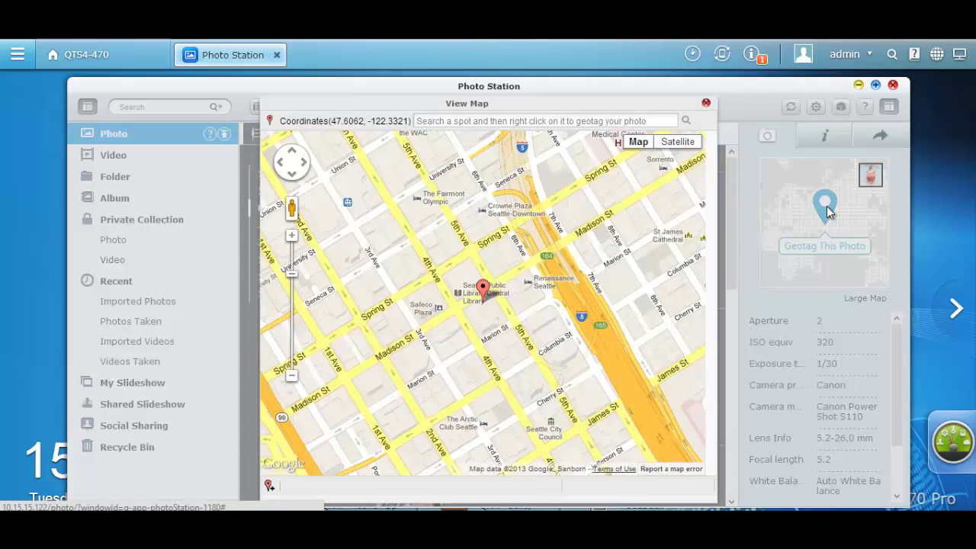
left_click(705, 102)
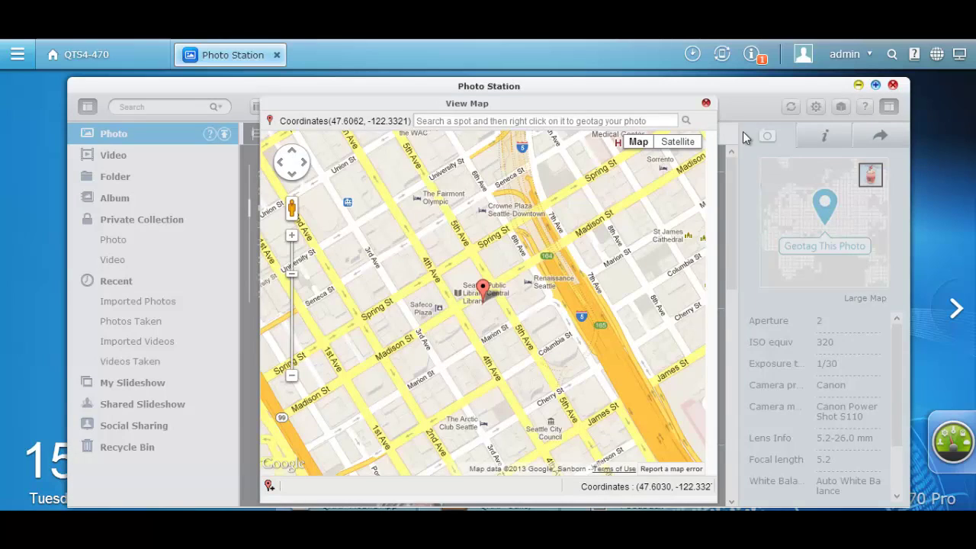
left_click(706, 102)
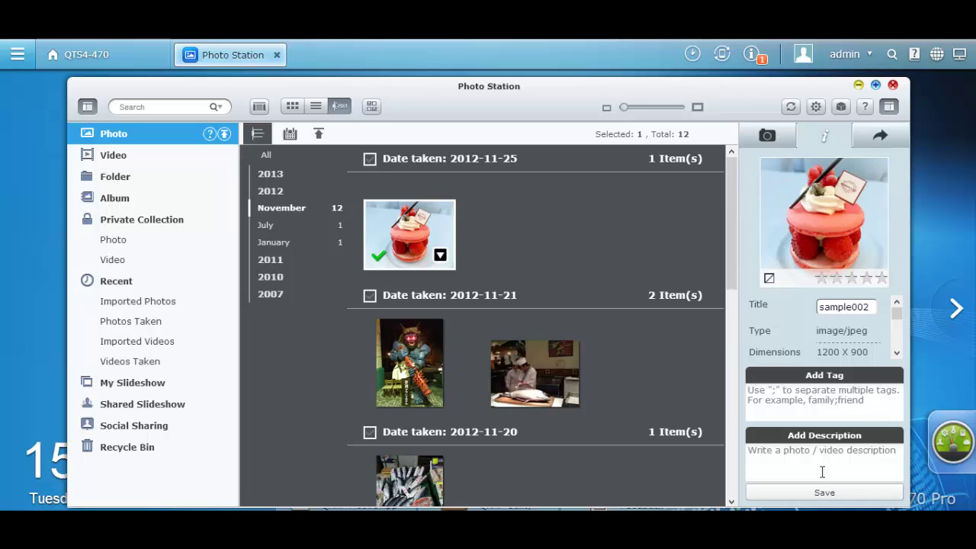
Step: Give the cake photo the tag "cake" and the description "great cake"
left_click(818, 402)
type("cake")
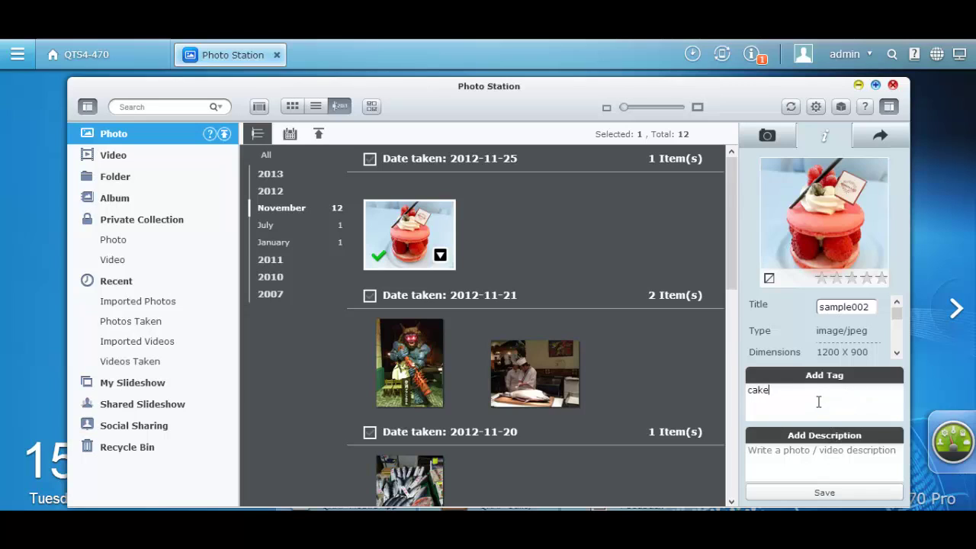
left_click(805, 461)
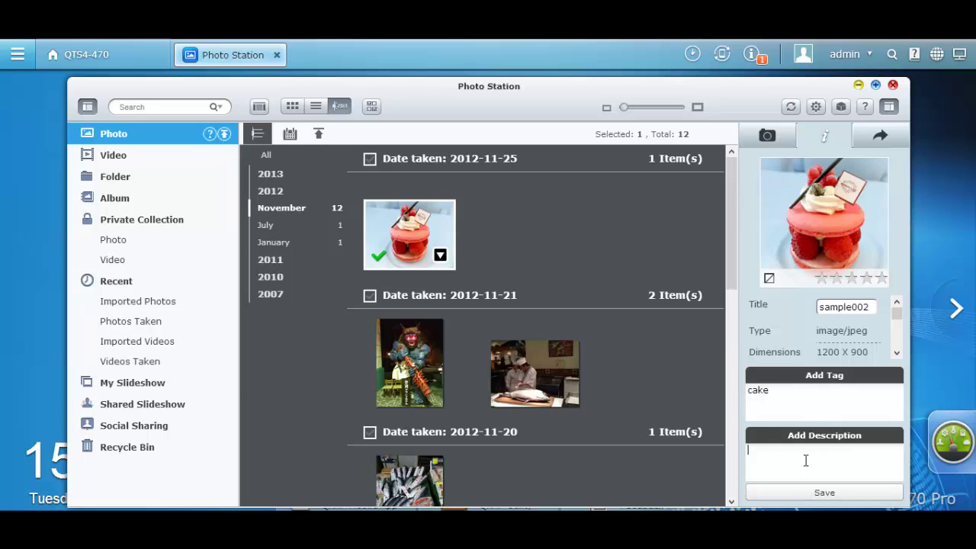
type("great cake")
Step: Search the photos for "cake"
left_click(185, 105)
type("cake")
key("Return")
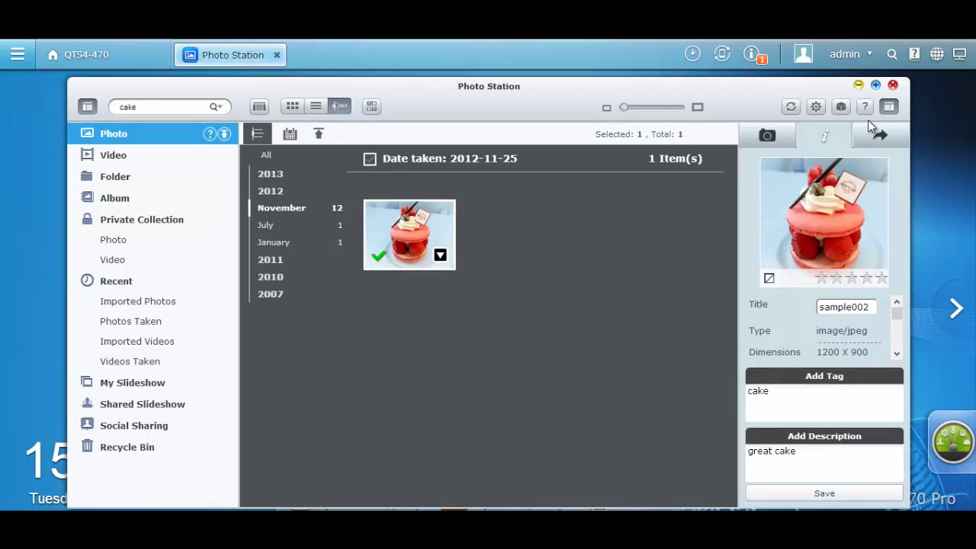
Step: Look through the photo sharing options for email, social networks and link creation
left_click(871, 135)
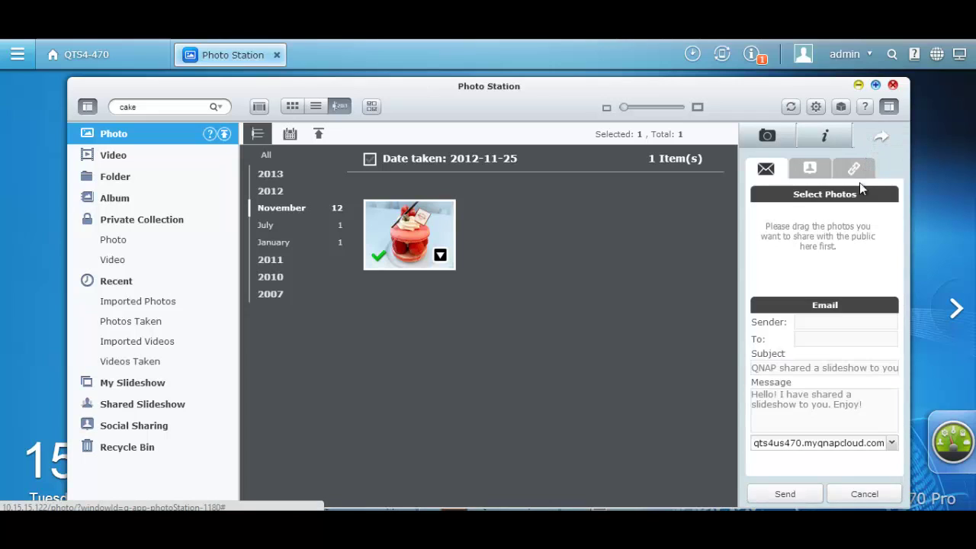
left_click(808, 173)
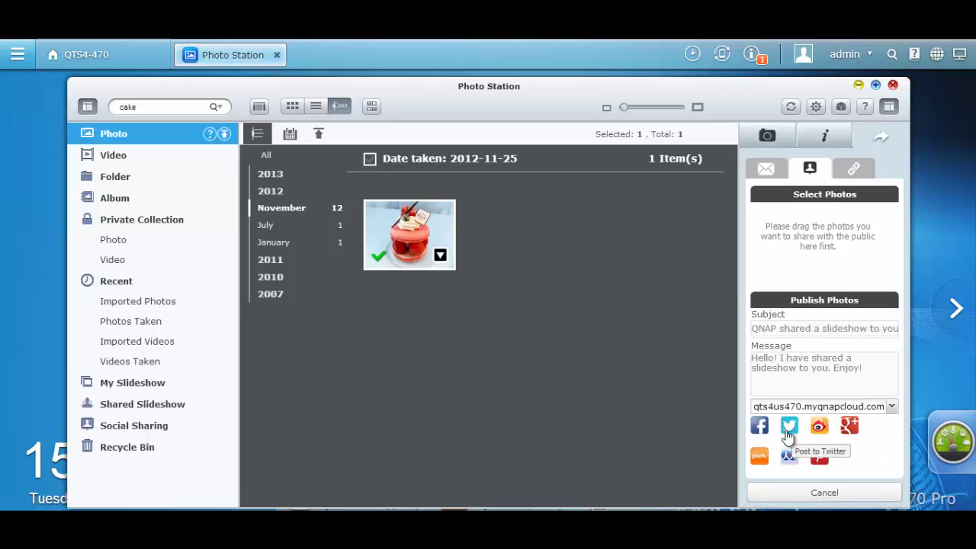
left_click(852, 171)
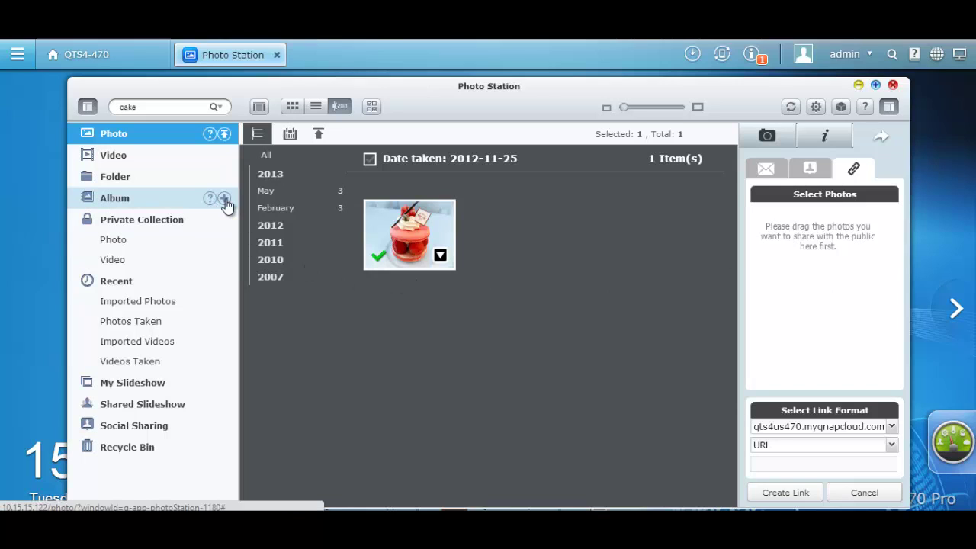
Step: Create a new album named "vacation"
left_click(224, 199)
left_click_drag(447, 298, 295, 308)
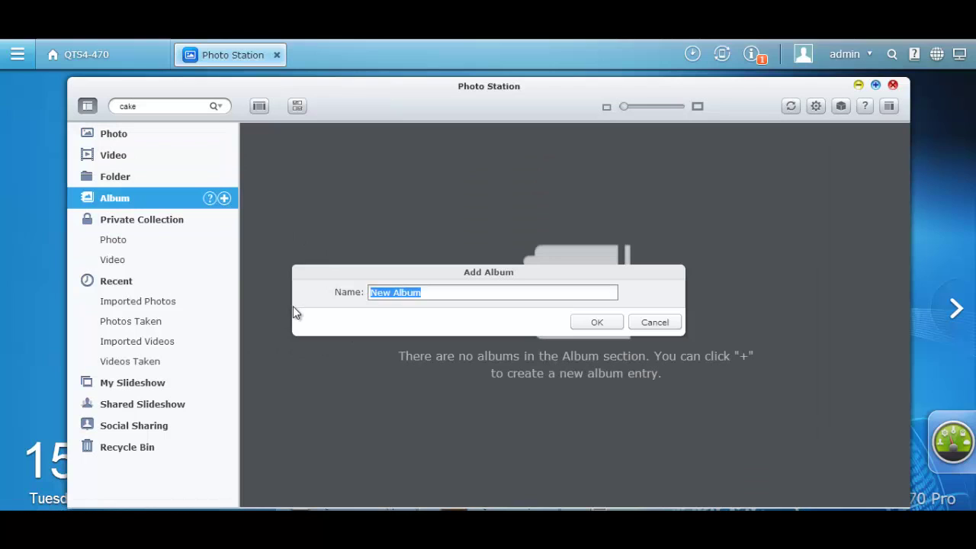
type("vacation")
left_click(585, 322)
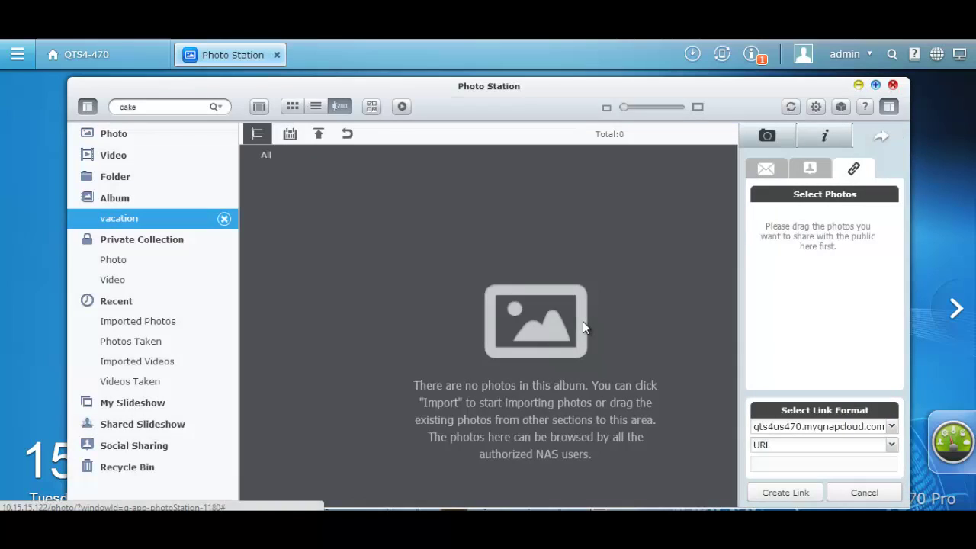
Step: Add a slideshow named "vacation" under My Slideshow
mouse_move(234, 404)
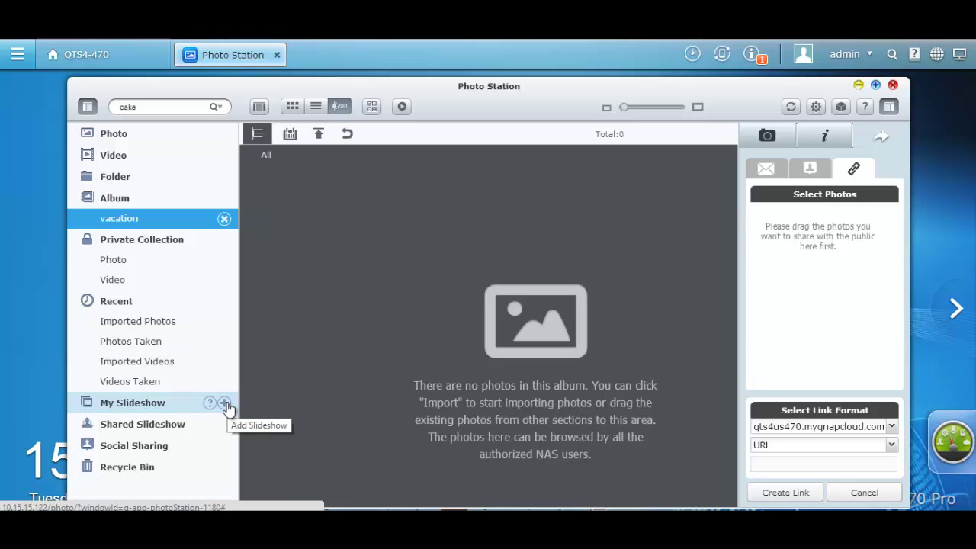
left_click(225, 403)
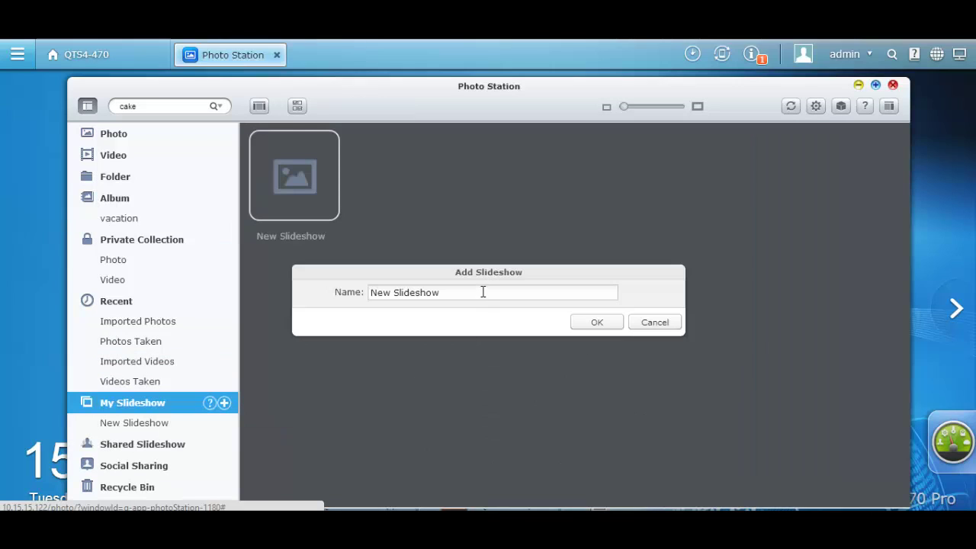
triple_click(482, 292)
type("vacation")
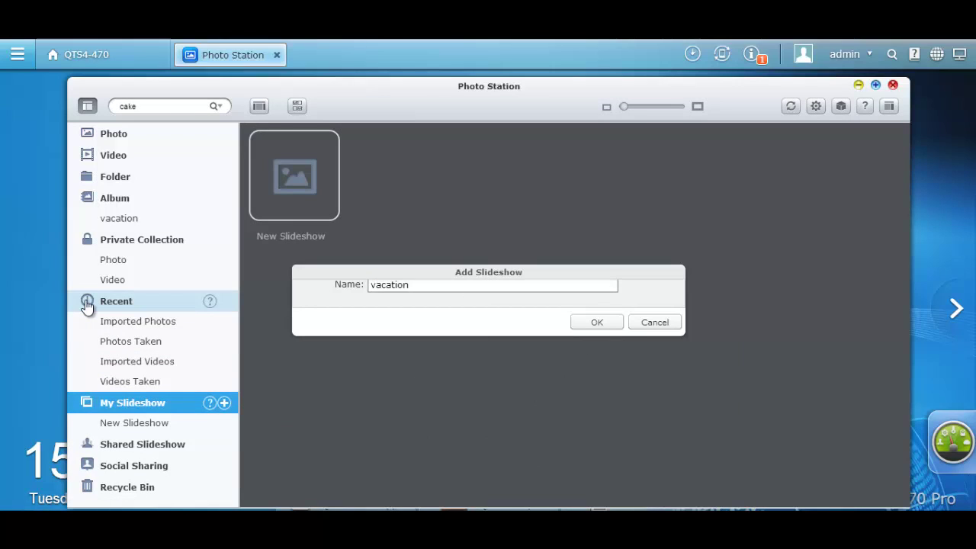
left_click(596, 323)
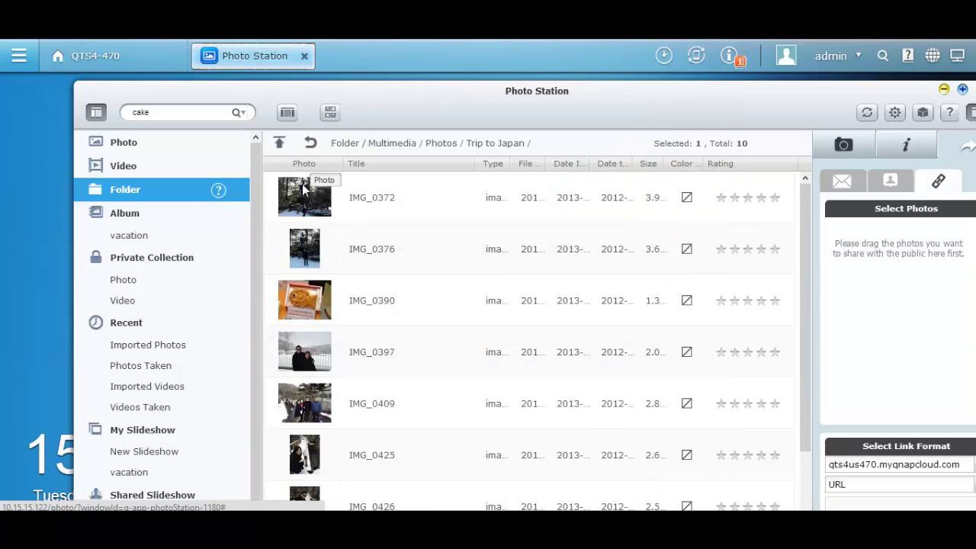
Step: Add all photos from the Trip to Japan folder to the vacation album and open that album
key("ctrl+a")
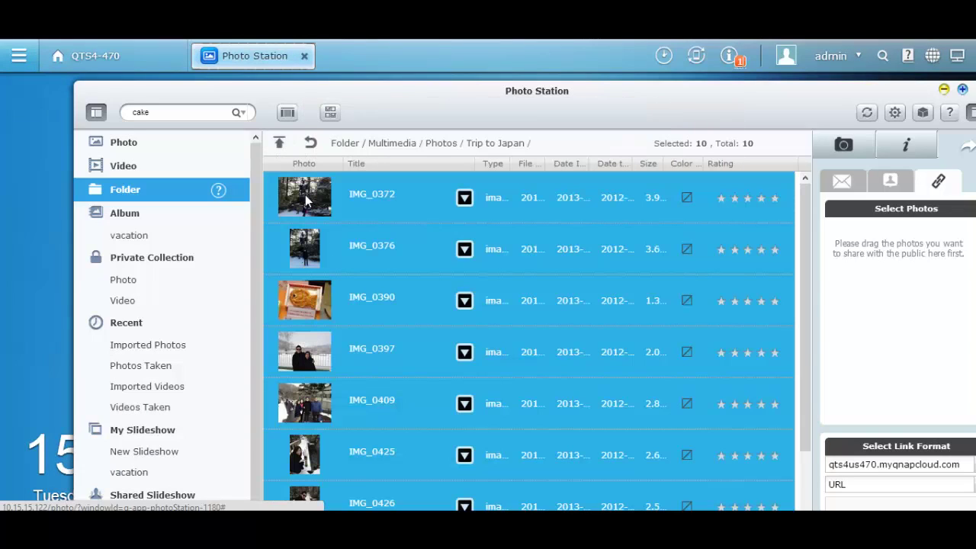
right_click(305, 194)
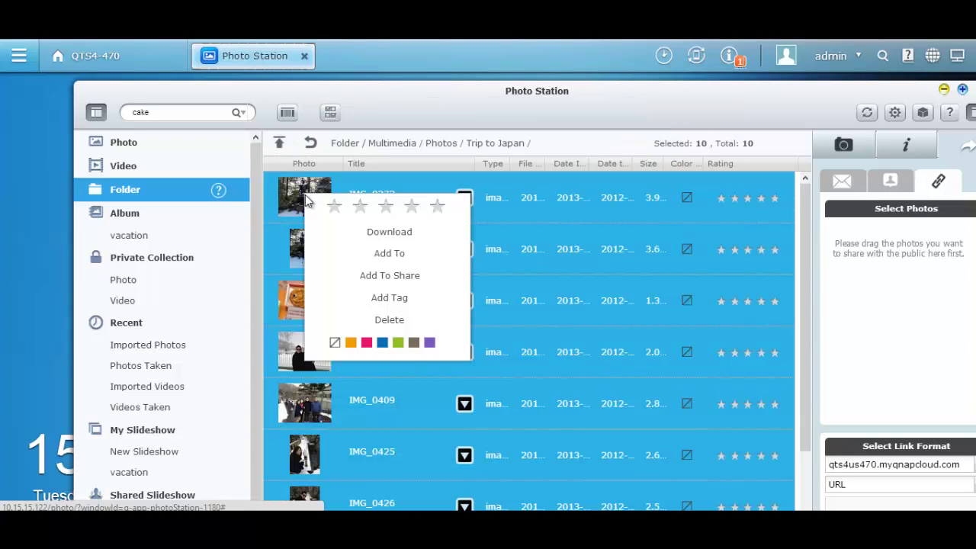
left_click(379, 259)
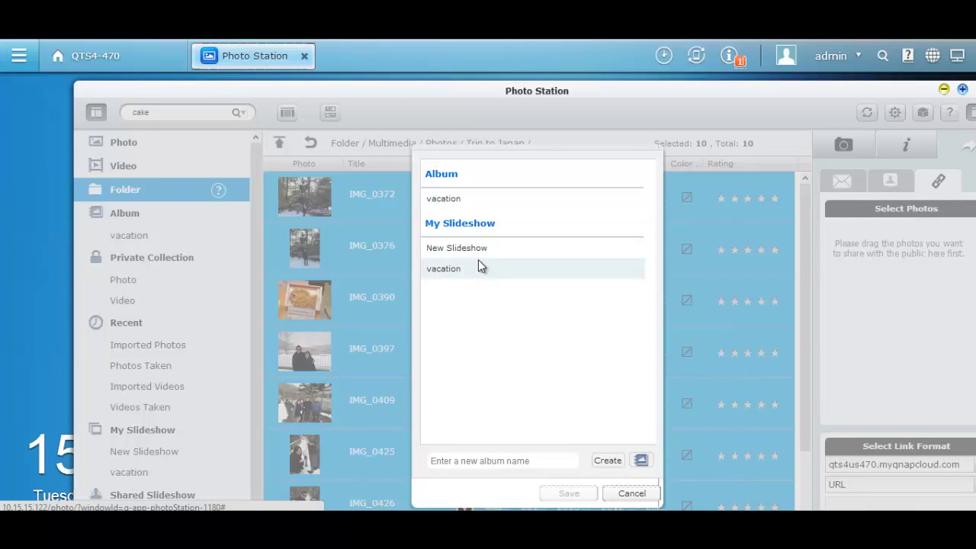
left_click(479, 199)
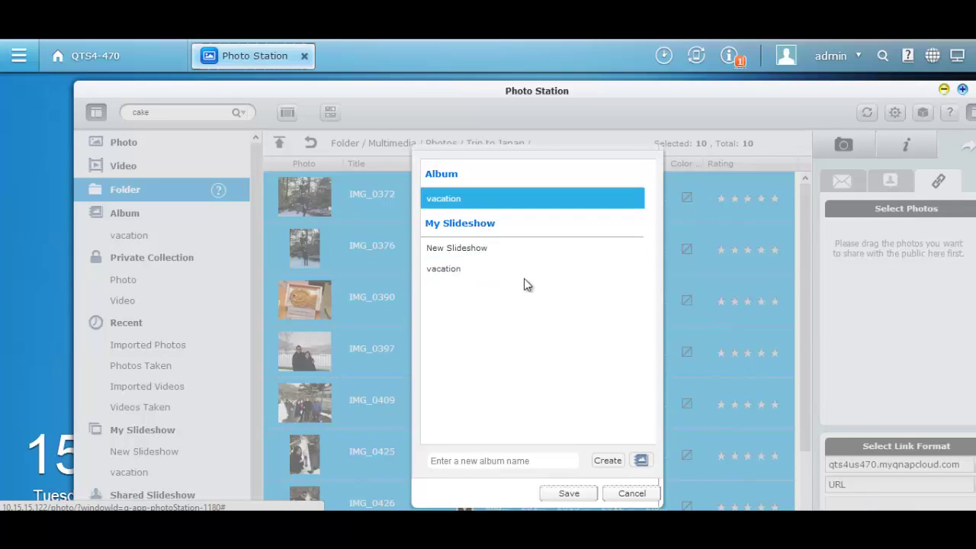
left_click(569, 494)
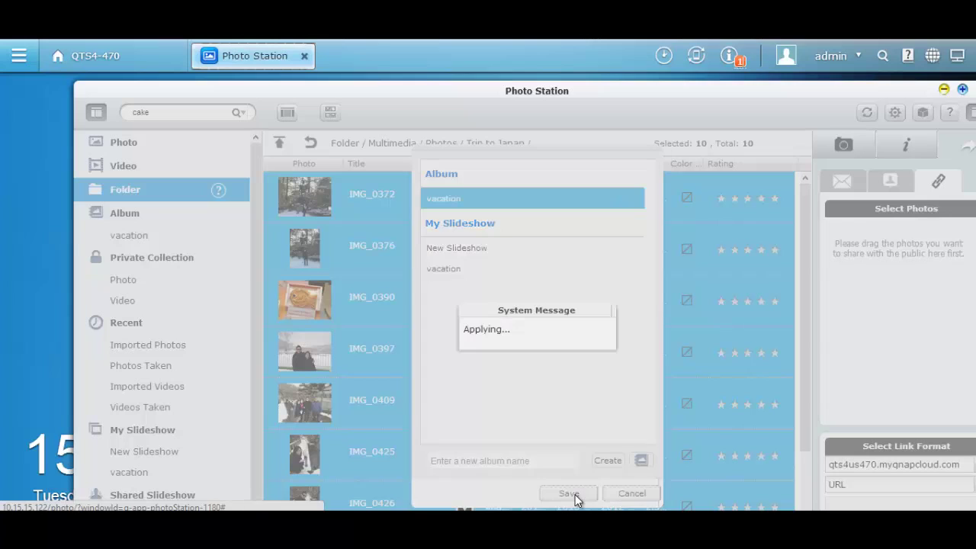
left_click(190, 235)
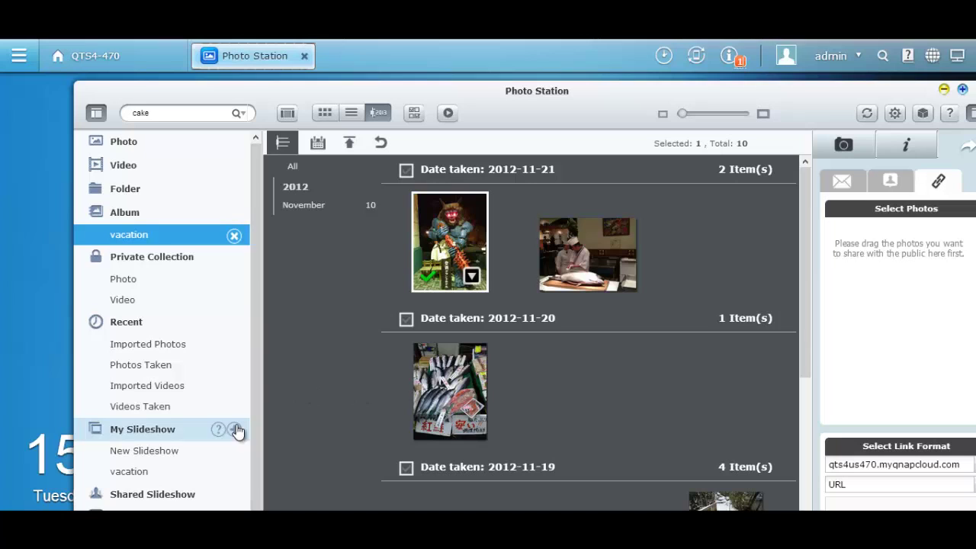
Step: Play the vacation slideshow, skip forward through its first few photos, and exit the playback
scroll(256, 261, "down", 1)
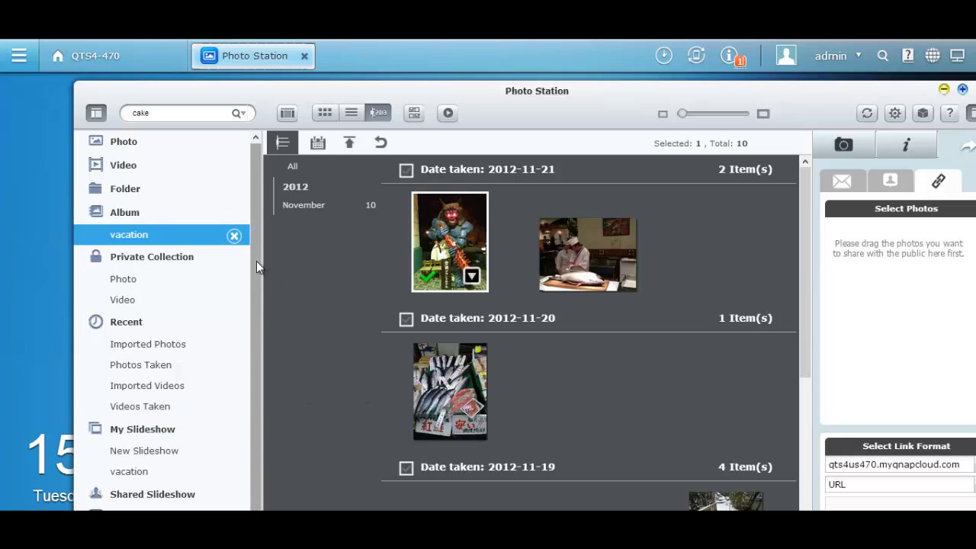
left_click(204, 471)
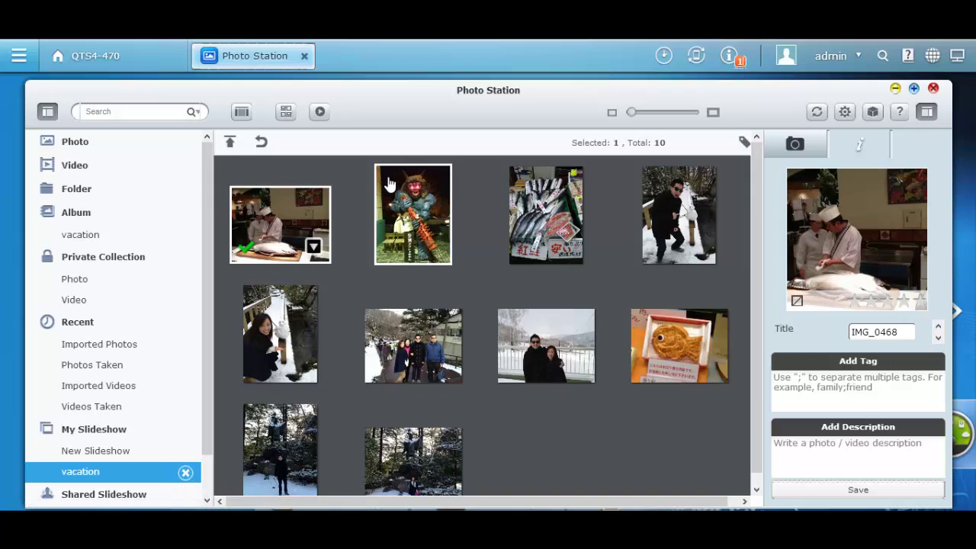
left_click(322, 112)
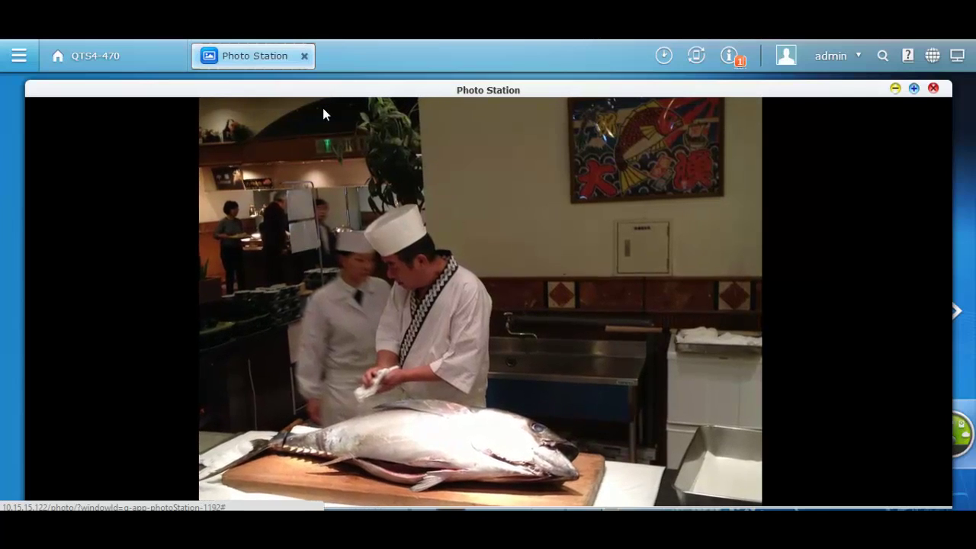
mouse_move(473, 199)
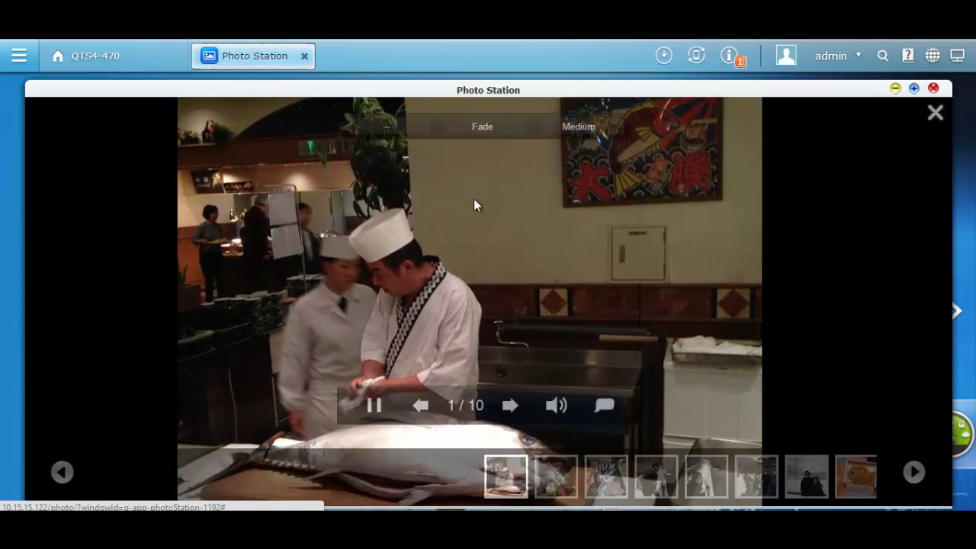
left_click(514, 416)
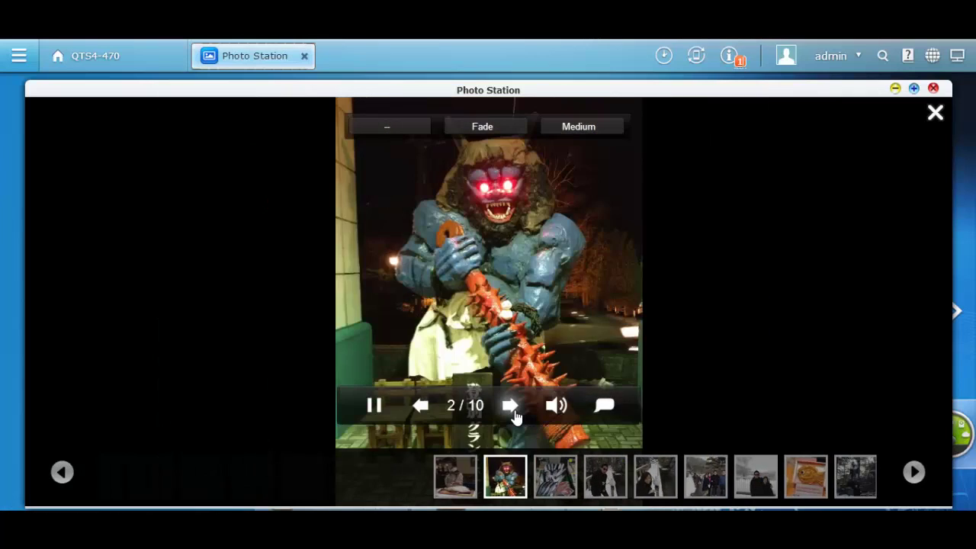
left_click(510, 406)
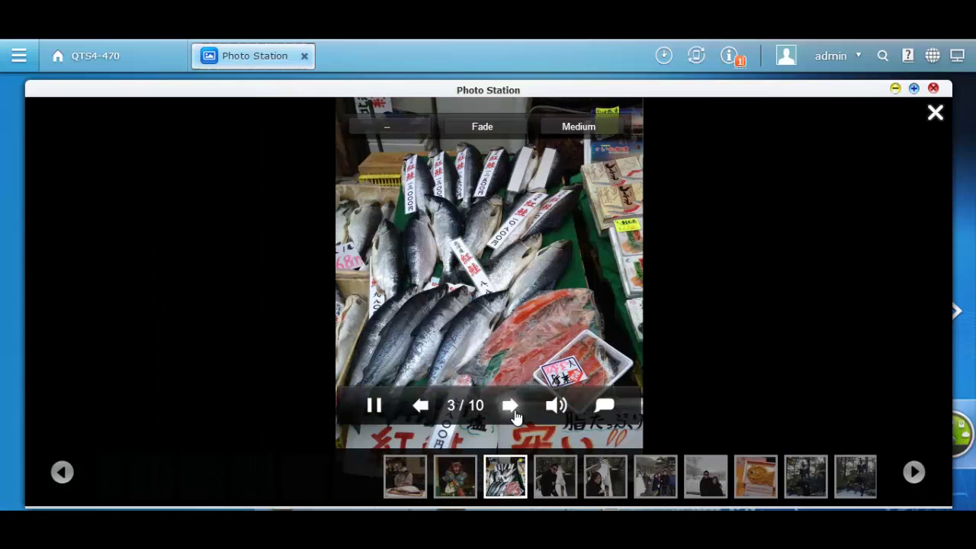
left_click(511, 406)
left_click(296, 166)
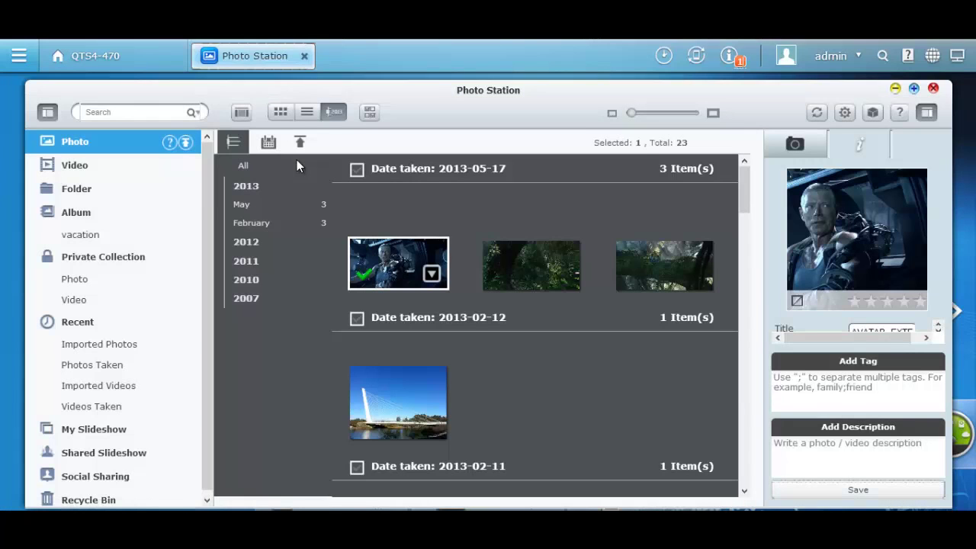
Step: Browse the video collection and check the actions available for the first video dated 2013-05-17
left_click(116, 176)
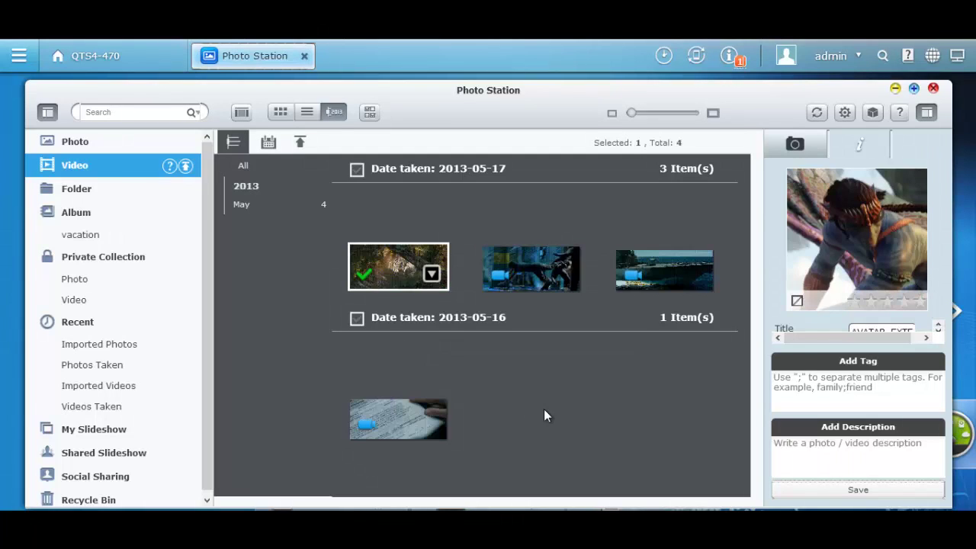
right_click(412, 261)
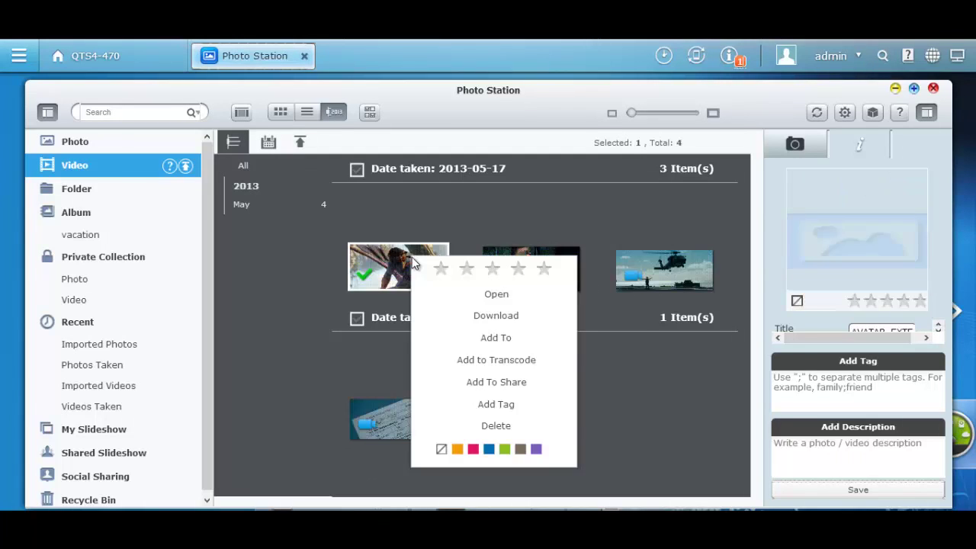
left_click(661, 420)
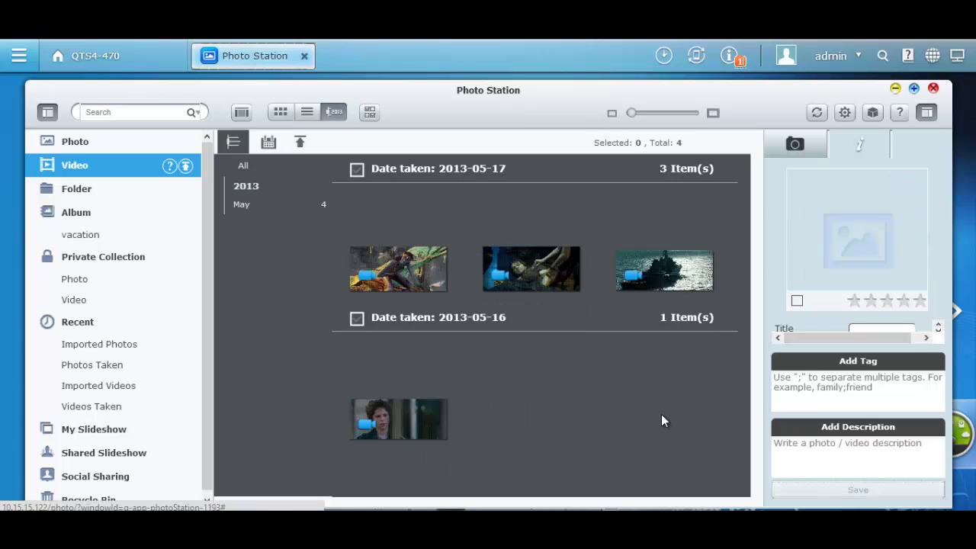